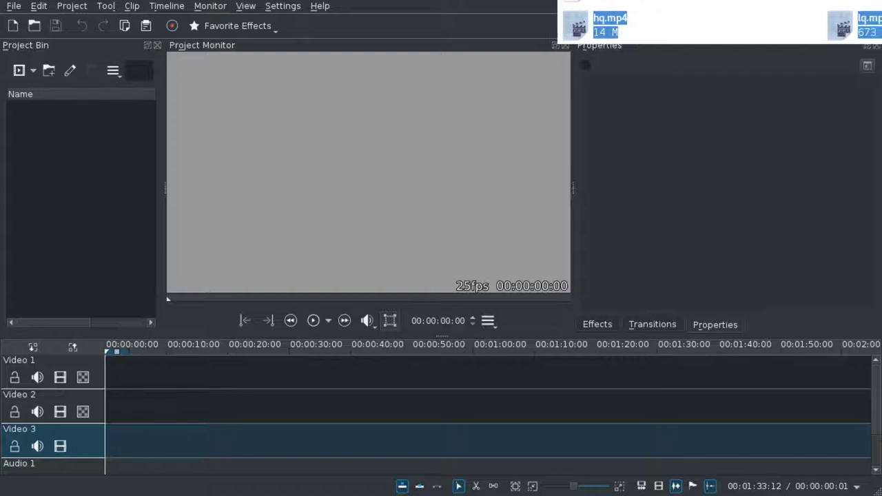
# Import hq.mp4 and lq.mp4 into the Project Bin and switch to their 720p 59.94 fps profile
pyautogui.moveTo(827, 31); pyautogui.dragTo(96, 178)
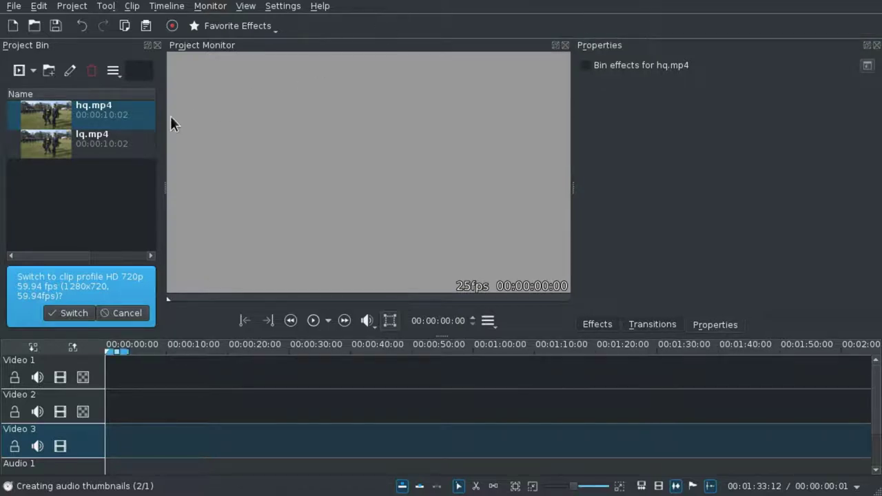
pyautogui.click(70, 313)
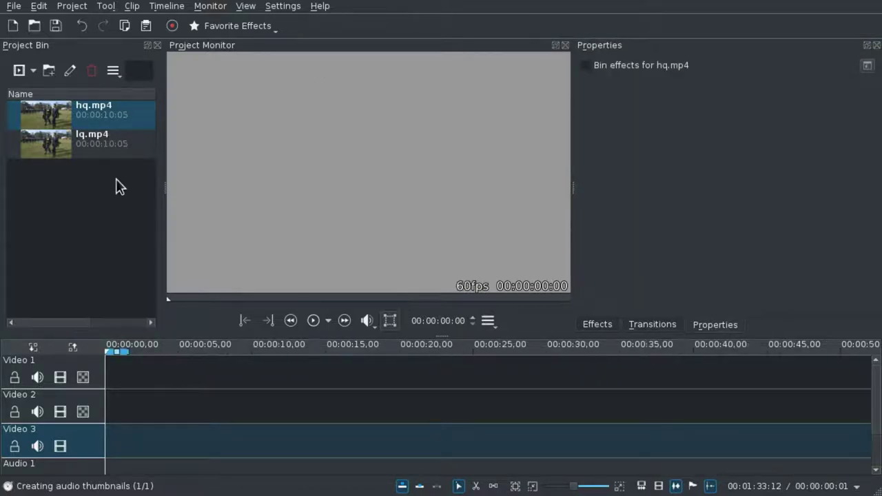
# Stack hq.mp4 on Video 2 over lq.mp4 on Video 3, both at 00:00:00, and widen the monitor
pyautogui.moveTo(48, 116); pyautogui.dragTo(156, 412)
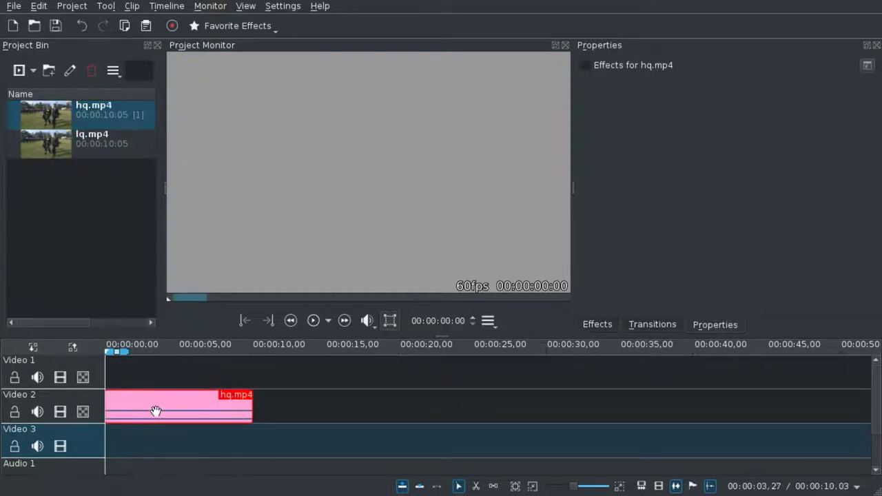
pyautogui.moveTo(63, 143); pyautogui.dragTo(176, 446)
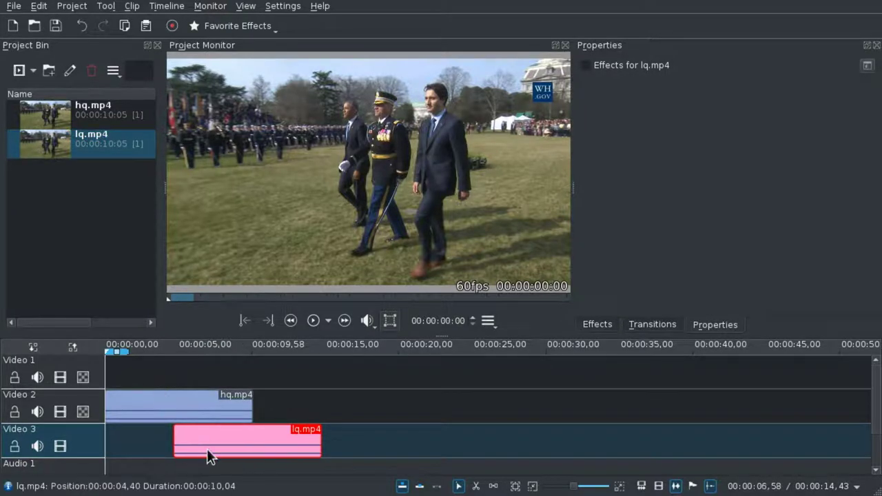
pyautogui.moveTo(207, 449); pyautogui.dragTo(103, 444)
pyautogui.moveTo(136, 404); pyautogui.dragTo(244, 414)
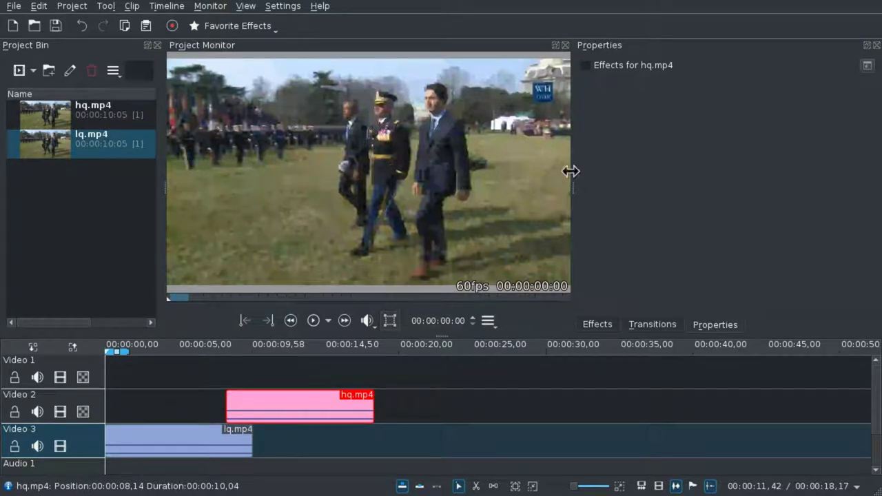
pyautogui.moveTo(574, 182); pyautogui.dragTo(689, 191)
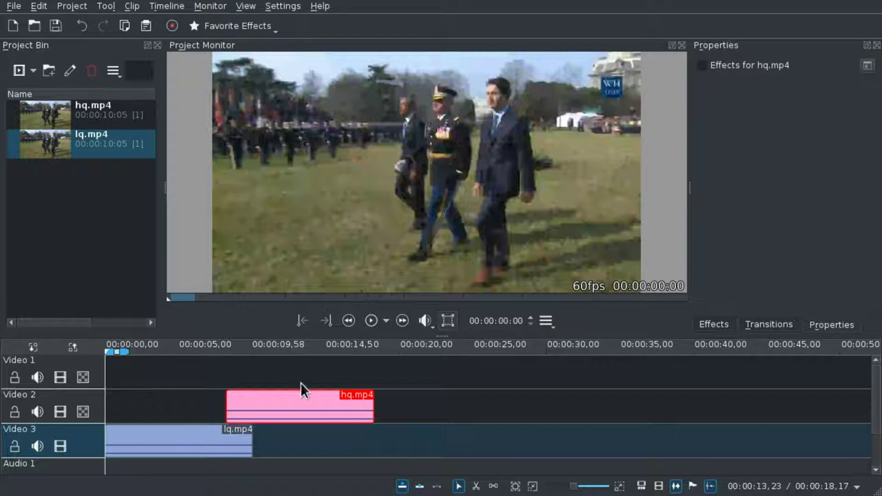
pyautogui.moveTo(299, 411); pyautogui.dragTo(134, 413)
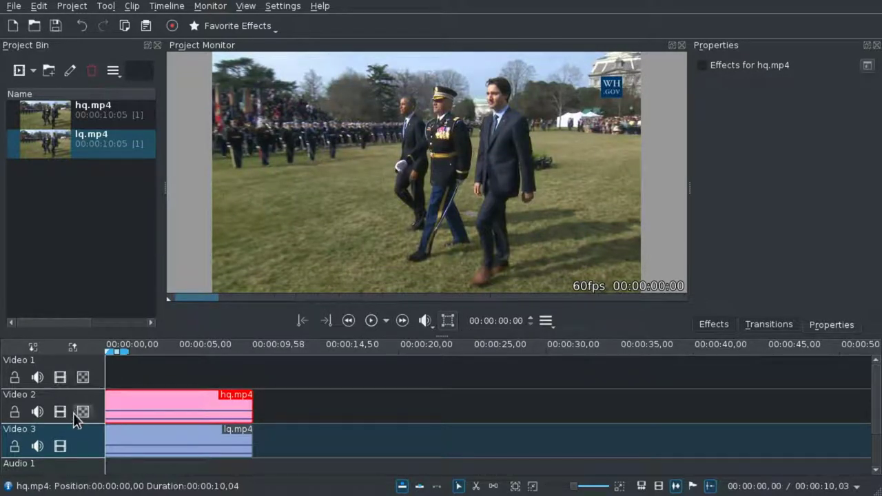
# Toggle Video 1 compositing and add a Video Quality Measurement transition spanning the clips' overlap
pyautogui.click(82, 378)
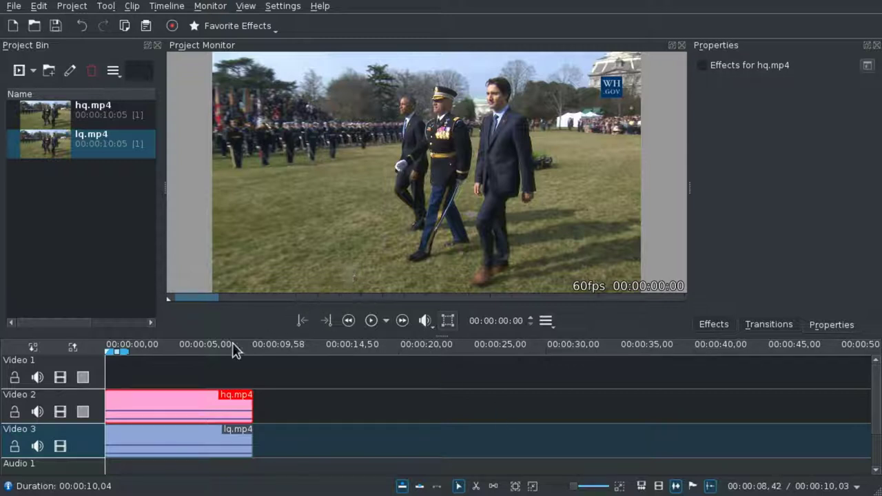
pyautogui.click(757, 325)
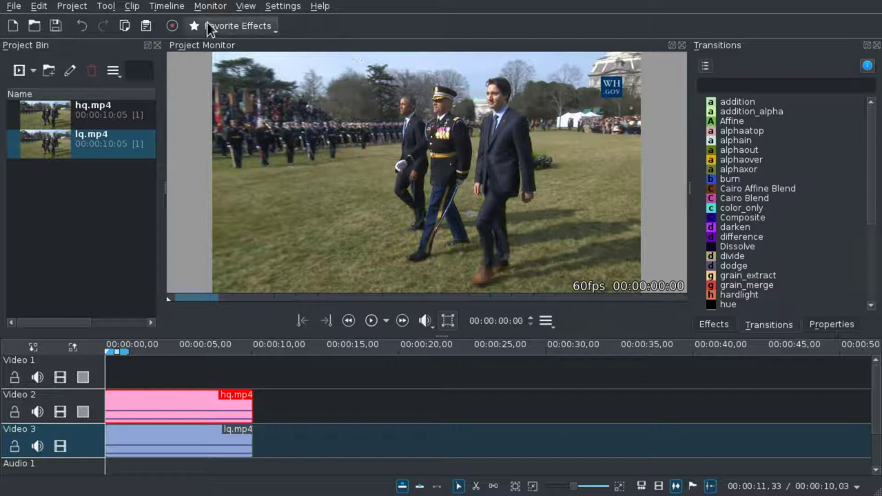
pyautogui.click(247, 6)
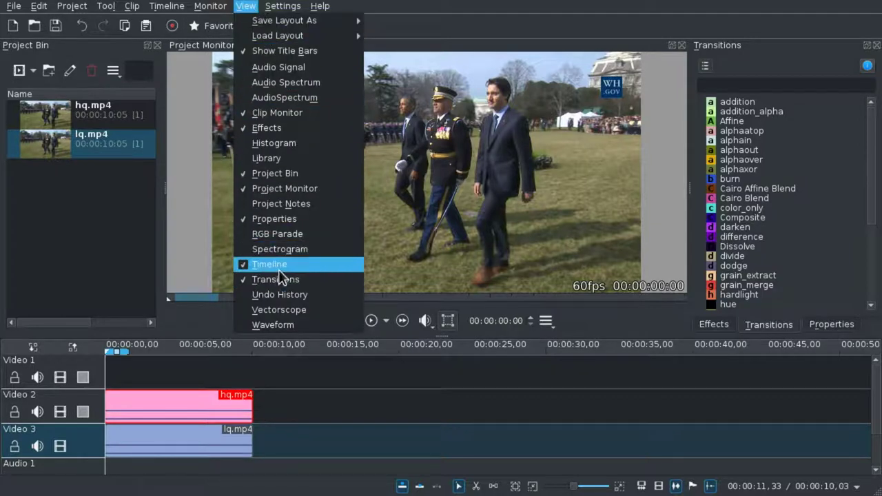
pyautogui.click(309, 386)
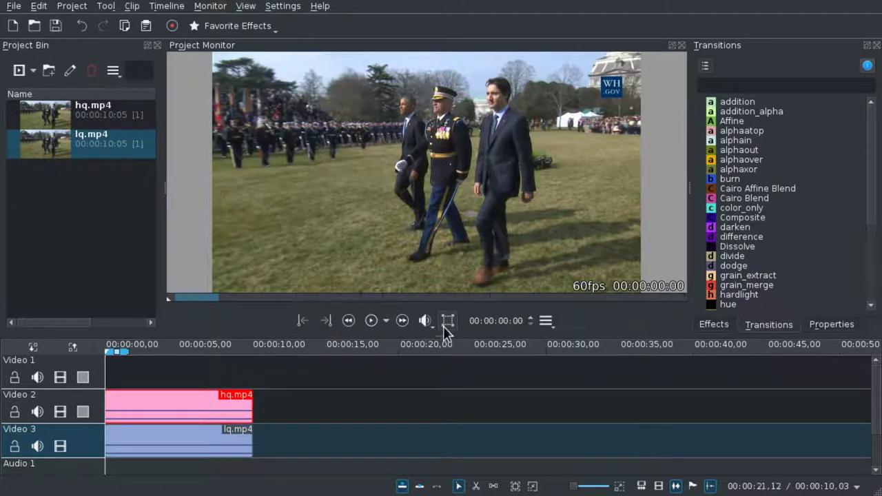
pyautogui.scroll(-5, 793, 193)
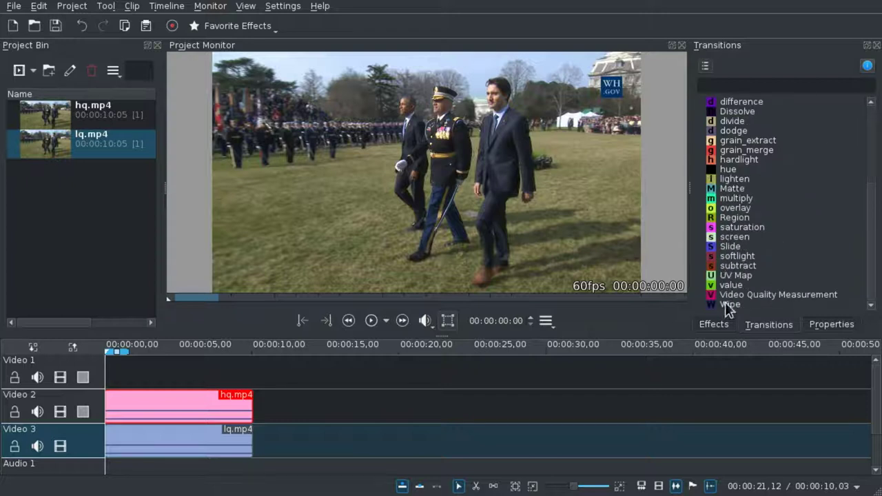
pyautogui.moveTo(773, 292); pyautogui.dragTo(240, 421)
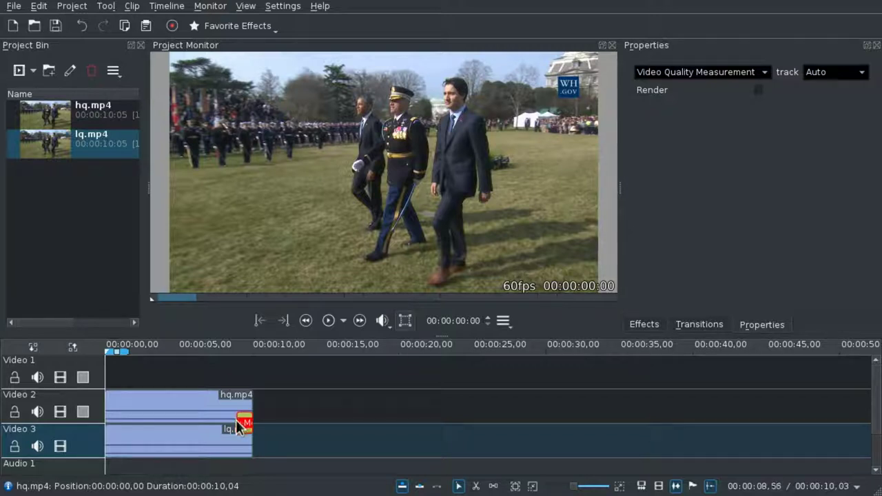
pyautogui.moveTo(239, 419); pyautogui.dragTo(114, 414)
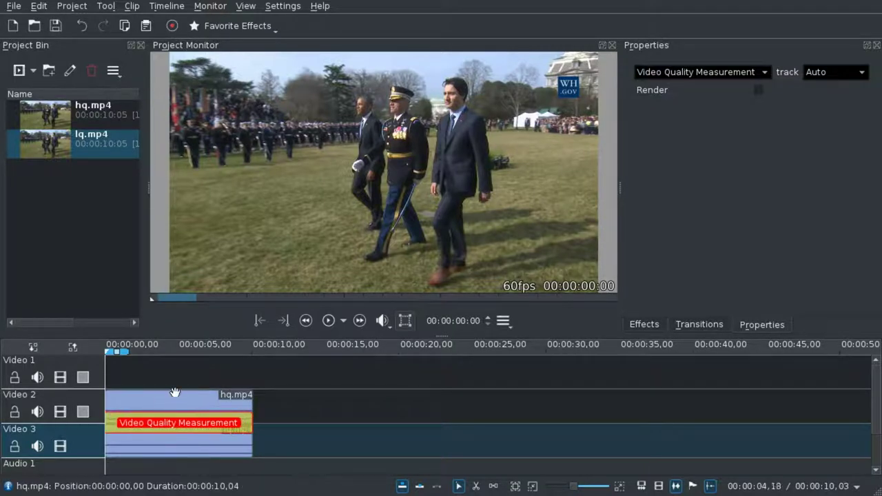
# Preview the quality comparison at about 3, 5, 7, 9.5 and 1.5 seconds
pyautogui.click(155, 346)
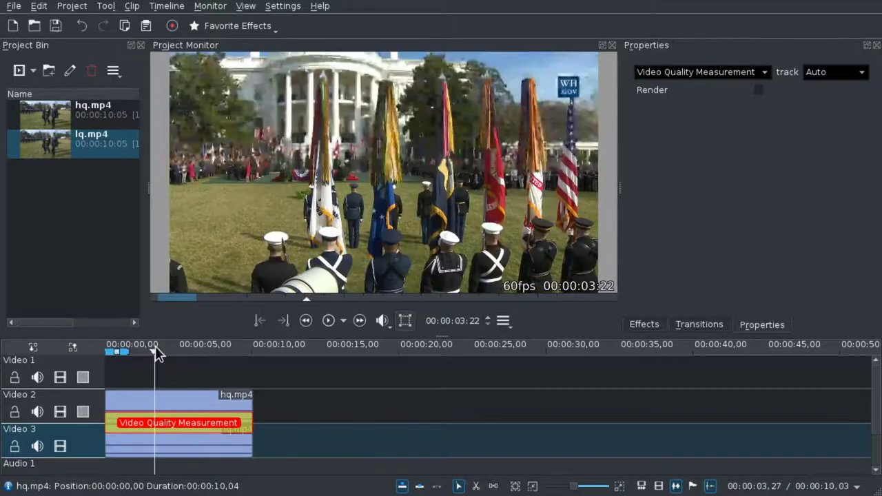
pyautogui.click(179, 344)
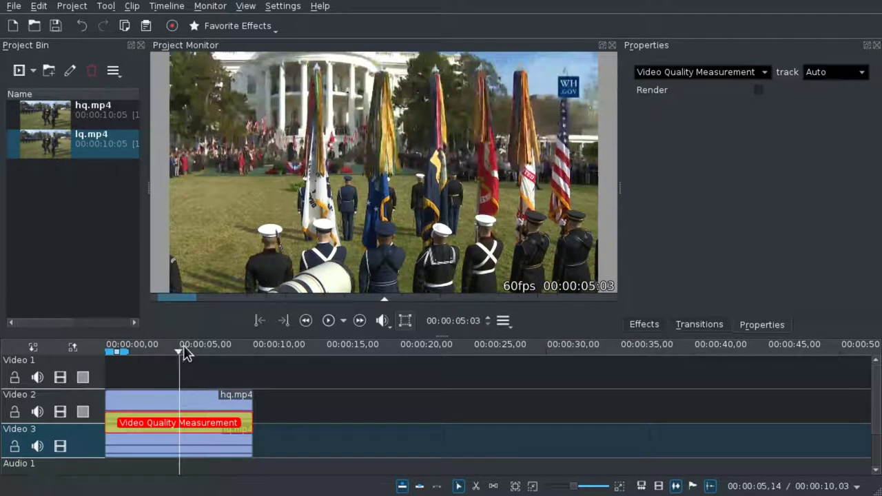
pyautogui.click(209, 345)
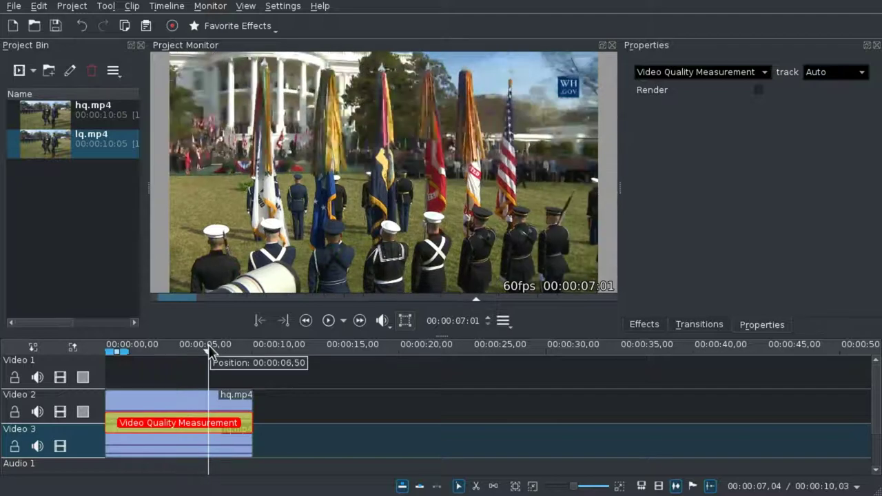
pyautogui.click(248, 349)
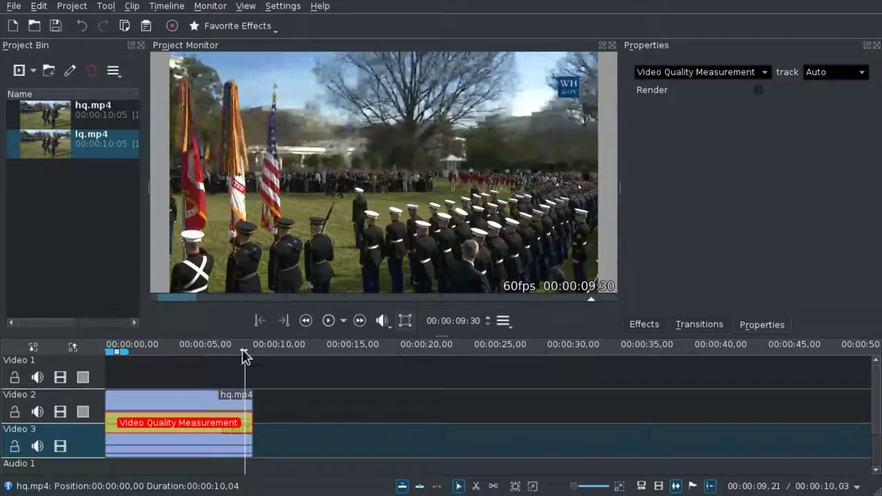
pyautogui.click(132, 344)
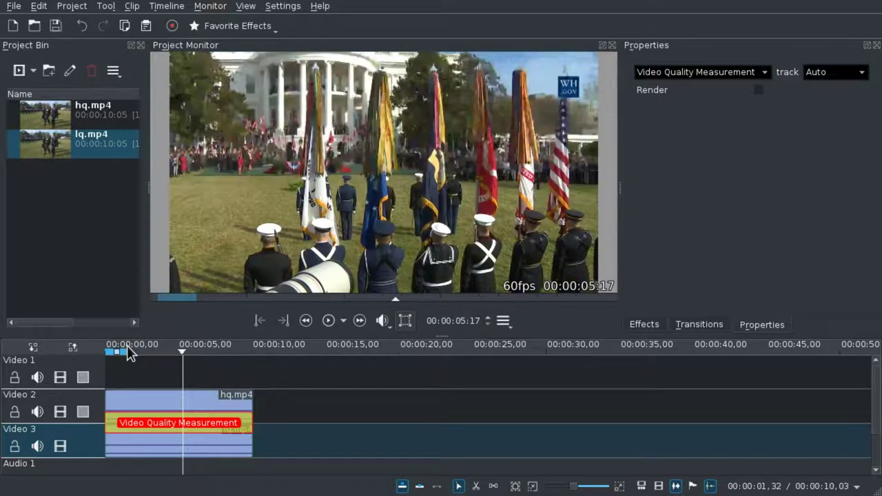
# Play the comparison from about 1.3 s, stop it, and select lq.mp4
pyautogui.click(127, 349)
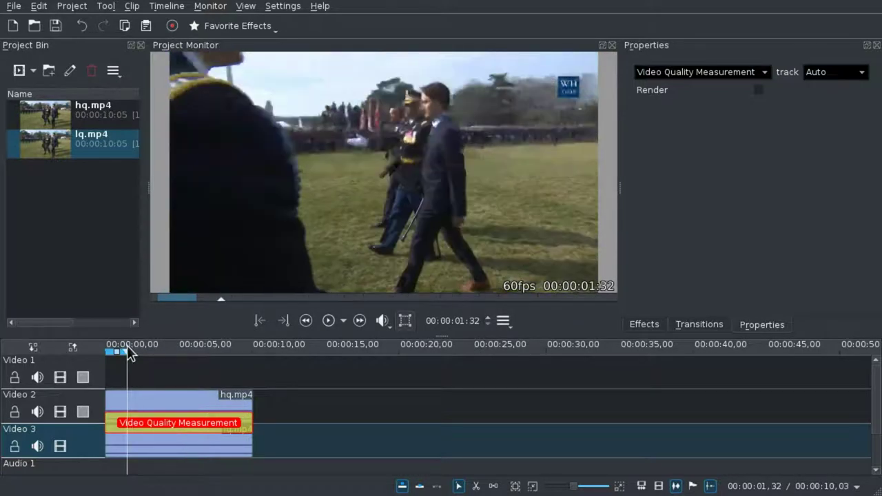
pyautogui.press('space')
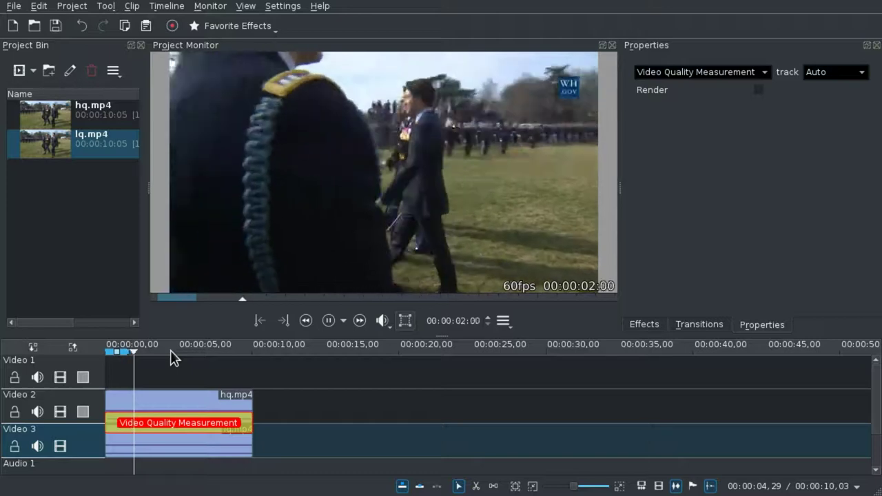
pyautogui.press('space')
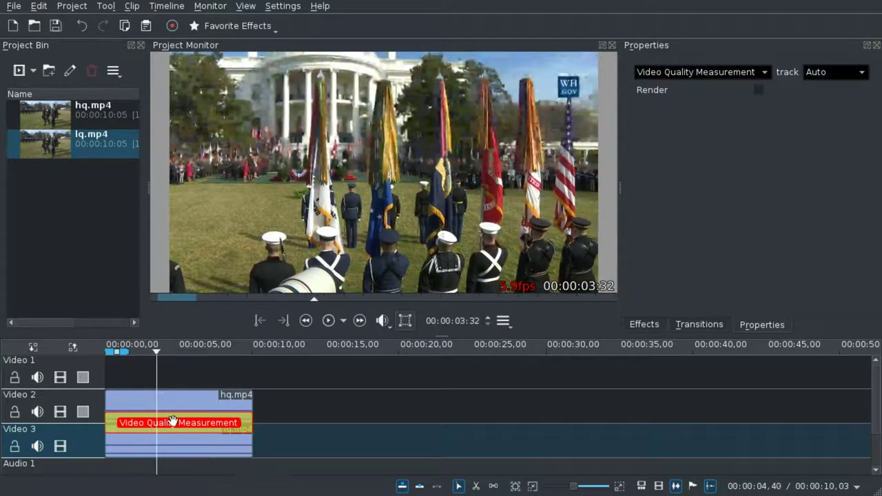
pyautogui.click(177, 445)
# Swap the clips: lq.mp4 onto Video 2 at the start, hq.mp4 down to Video 3
pyautogui.moveTo(177, 445); pyautogui.dragTo(346, 391)
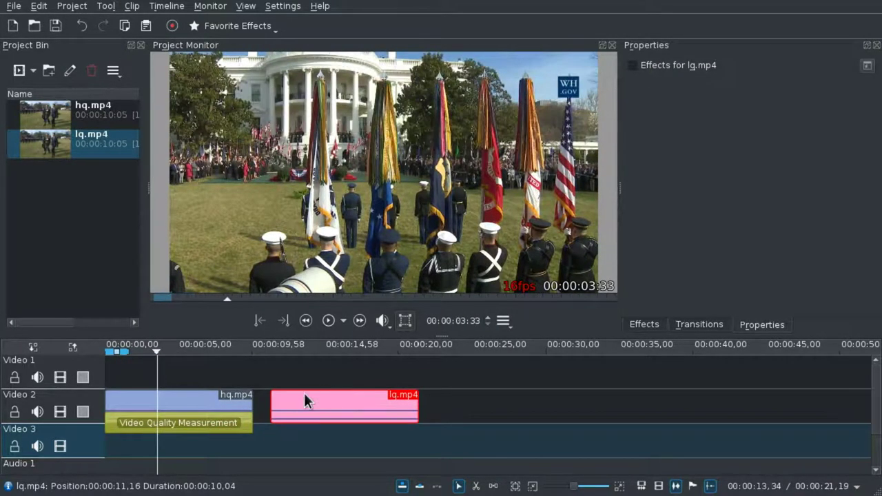
pyautogui.moveTo(210, 397); pyautogui.dragTo(220, 441)
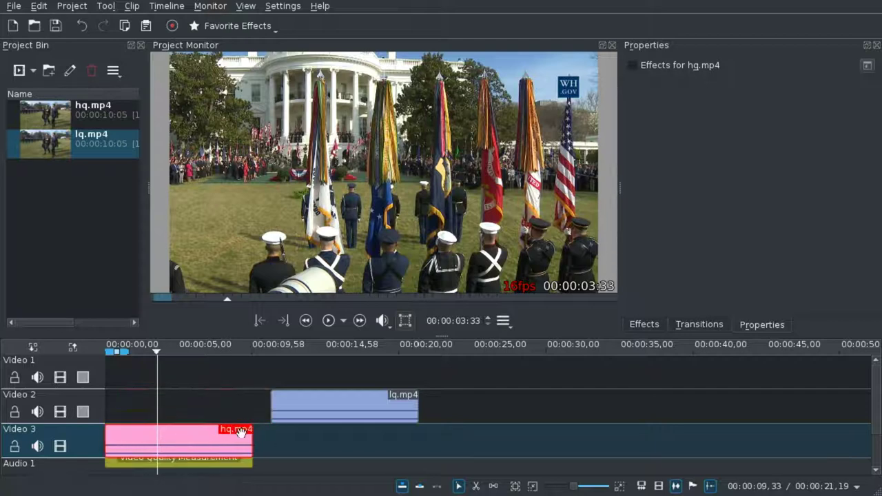
pyautogui.click(219, 451)
pyautogui.moveTo(344, 414); pyautogui.dragTo(139, 402)
# Play the swapped comparison from the start, then check it at about 5 and 7 seconds
pyautogui.click(143, 365)
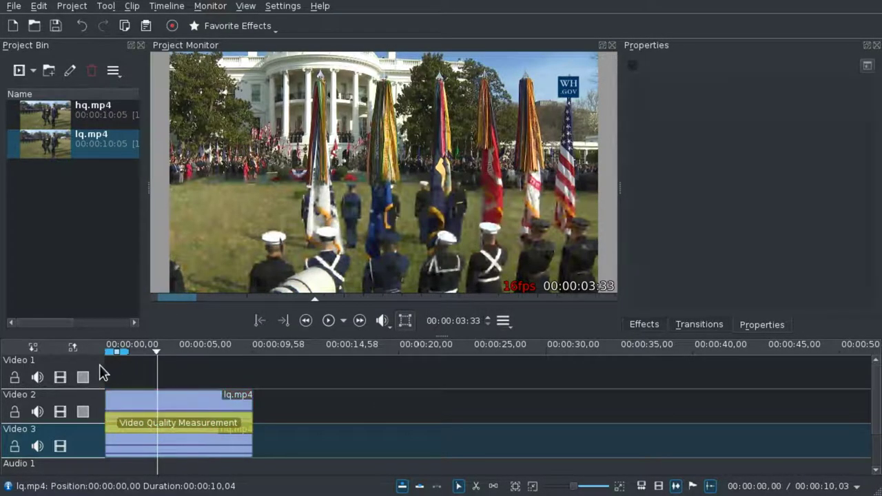
pyautogui.press('Home')
pyautogui.press('space')
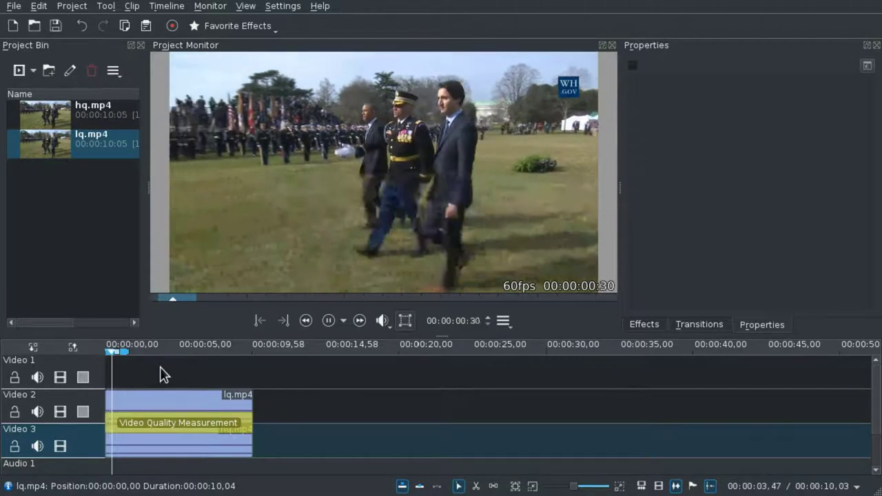
pyautogui.press('space')
pyautogui.click(177, 368)
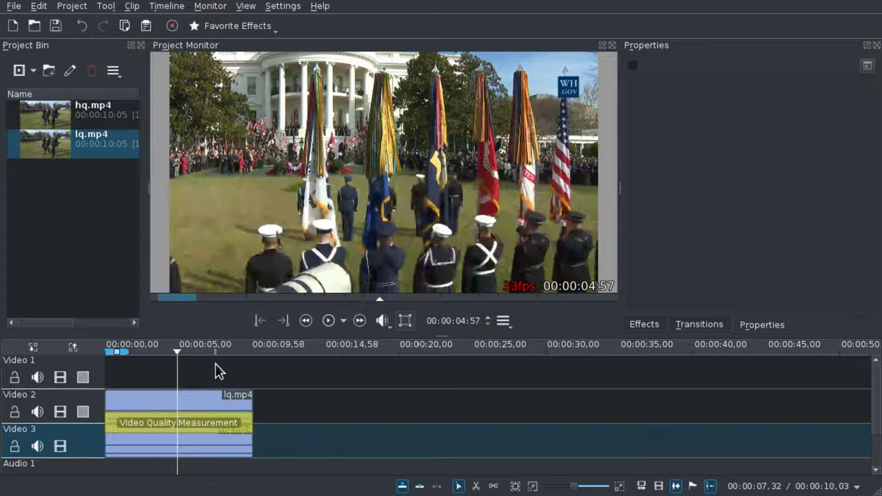
pyautogui.click(215, 364)
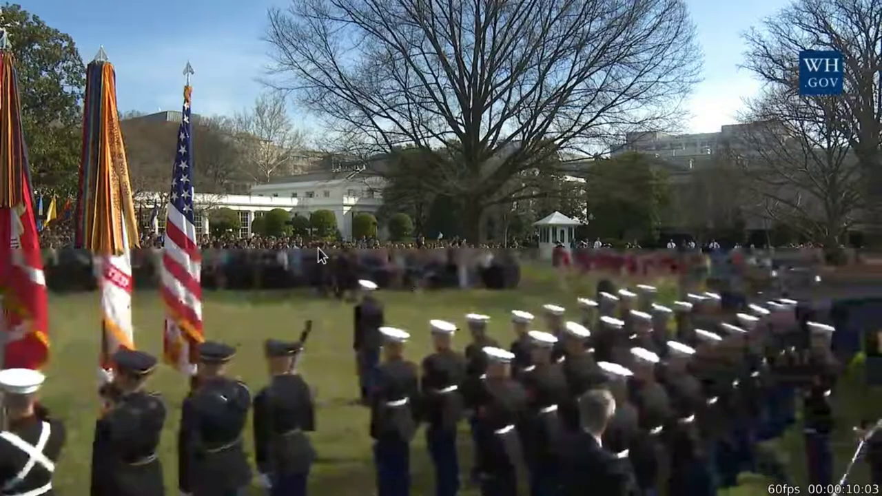
# Leave full screen and delete the Video Quality Measurement composition
pyautogui.press('Escape')
pyautogui.click(197, 429)
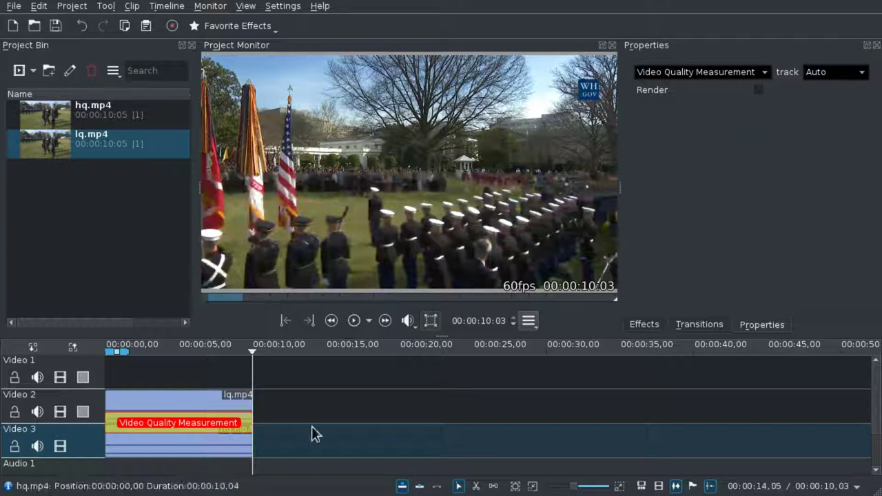
pyautogui.press('Delete')
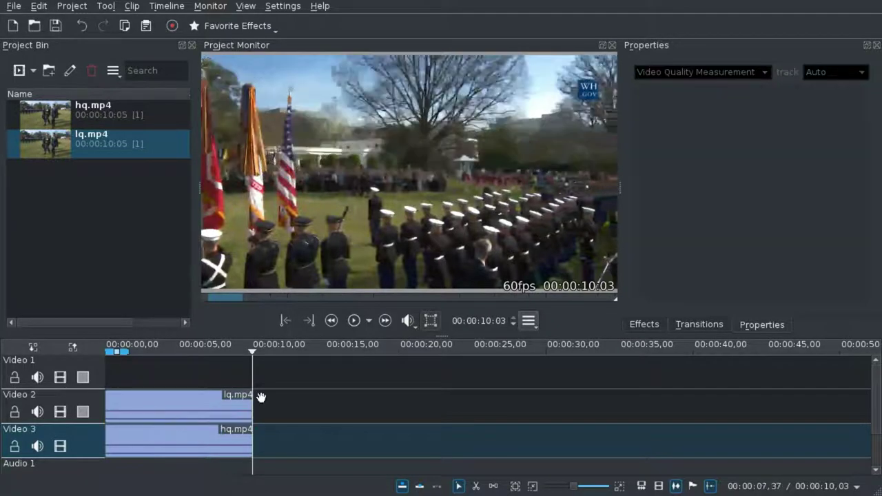
# Place a Composite transition between lq.mp4 on Video 2 and hq.mp4 on Video 3
pyautogui.click(699, 324)
pyautogui.scroll(5, 698, 158)
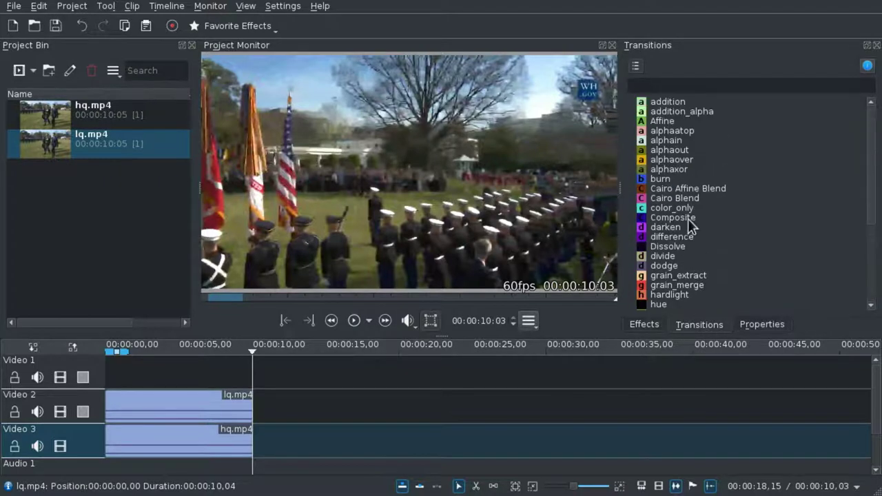
pyautogui.click(674, 208)
pyautogui.moveTo(678, 218); pyautogui.dragTo(241, 423)
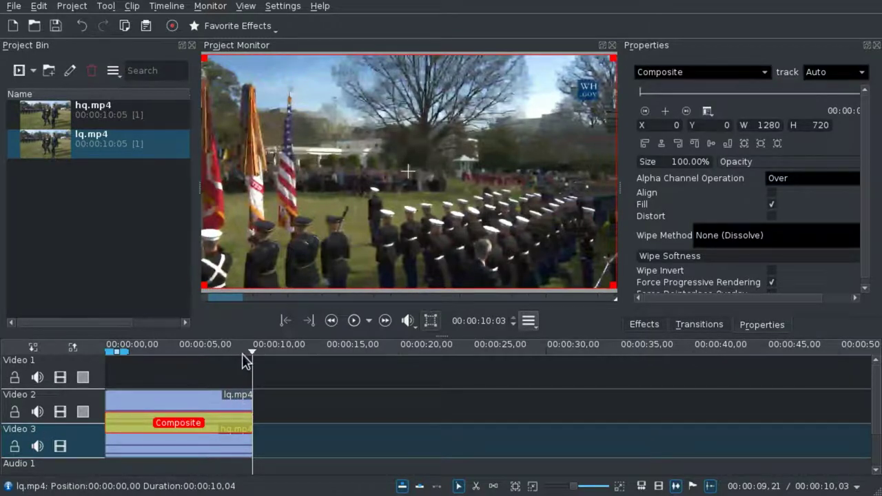
# Make the Video 2 track transparent and select the lq.mp4 clip
pyautogui.click(109, 348)
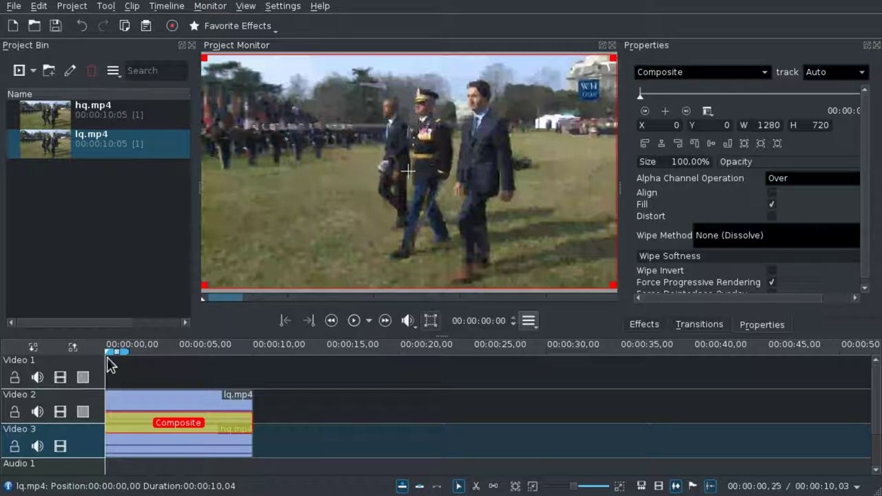
pyautogui.click(86, 412)
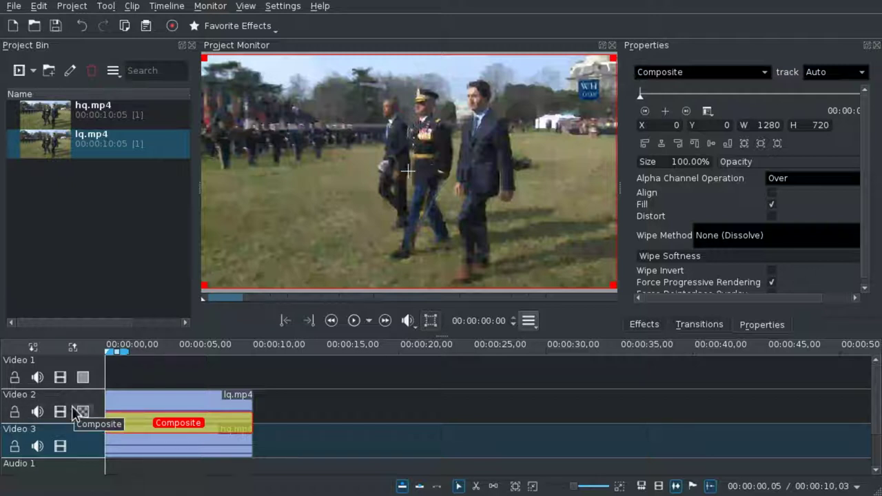
pyautogui.click(181, 399)
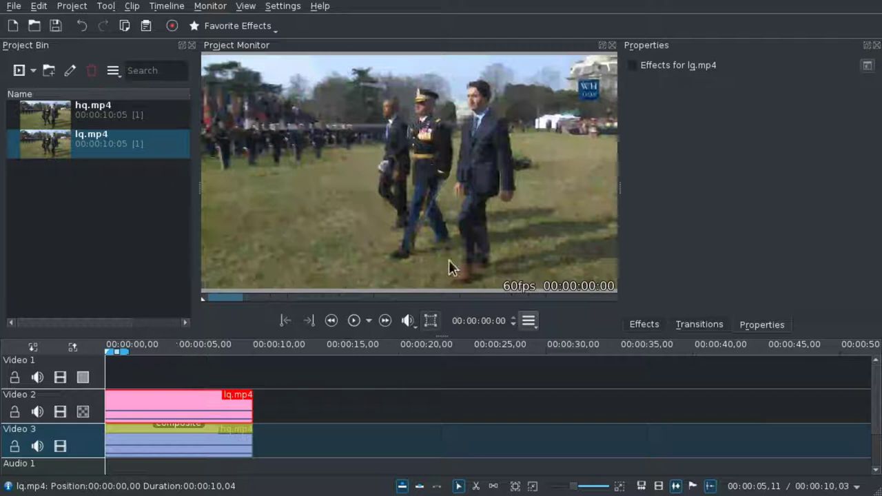
# Search effects for 'crop', drop Crop, Scale and Tilt on lq.mp4, and raise Crop left to 1279
pyautogui.click(645, 324)
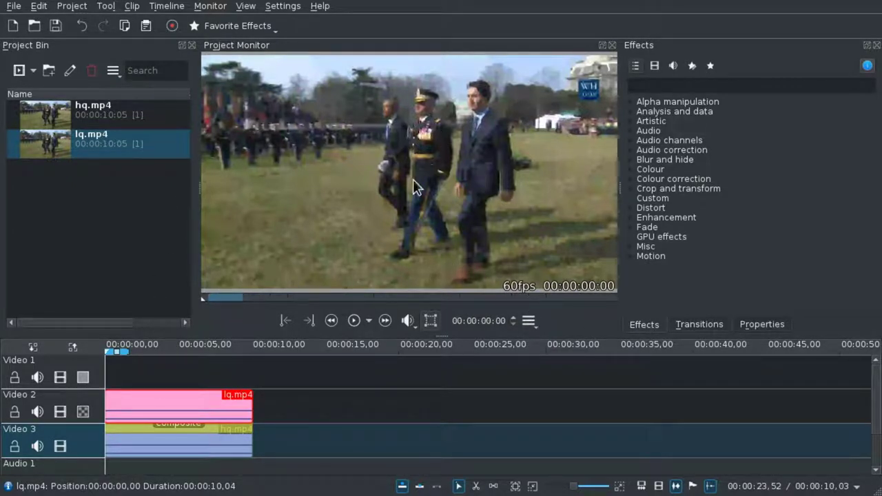
pyautogui.click(709, 81)
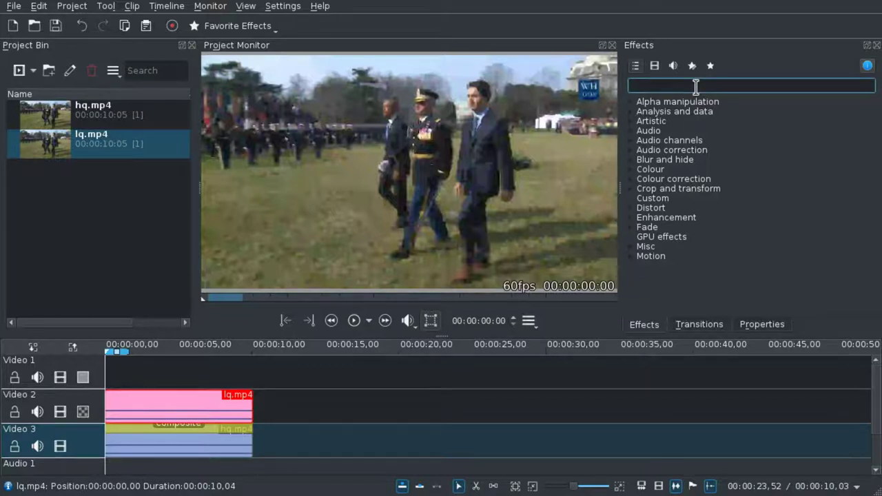
pyautogui.write('crop')
pyautogui.moveTo(698, 111); pyautogui.dragTo(213, 403)
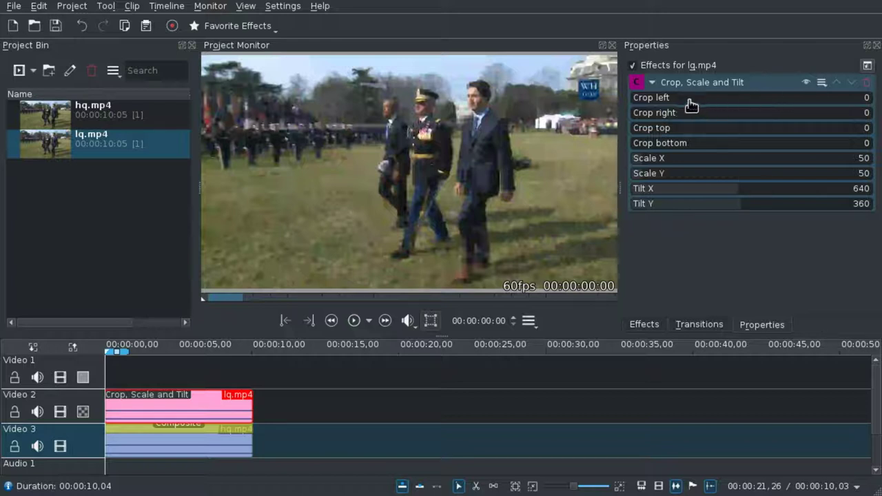
pyautogui.moveTo(694, 98); pyautogui.dragTo(864, 101)
pyautogui.click(863, 101)
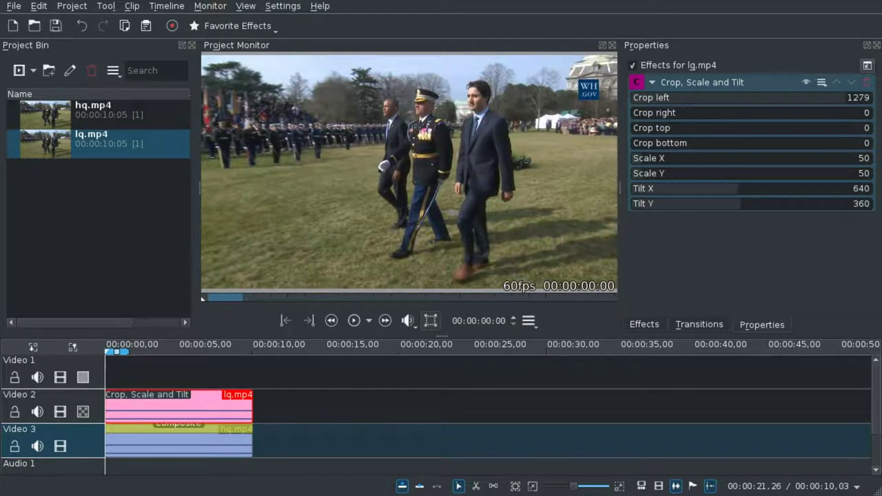
pyautogui.doubleClick(855, 101)
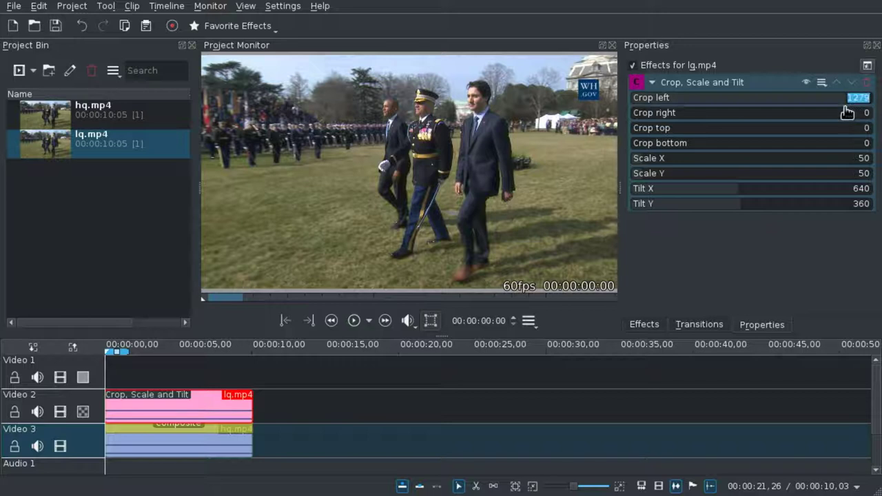
pyautogui.write('6')
pyautogui.press('Return')
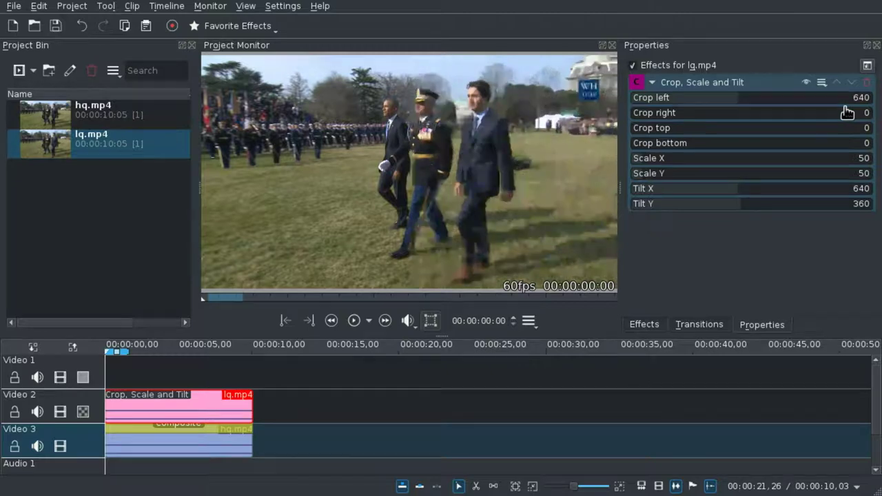
pyautogui.click(129, 364)
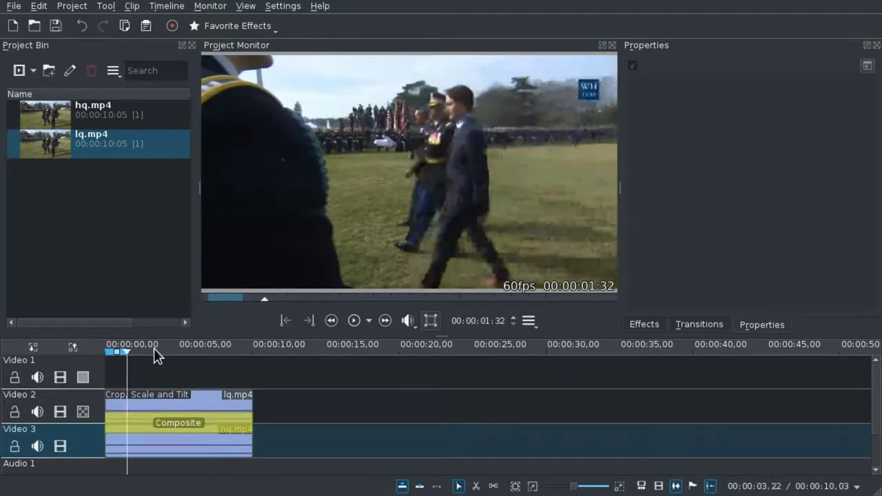
pyautogui.click(153, 348)
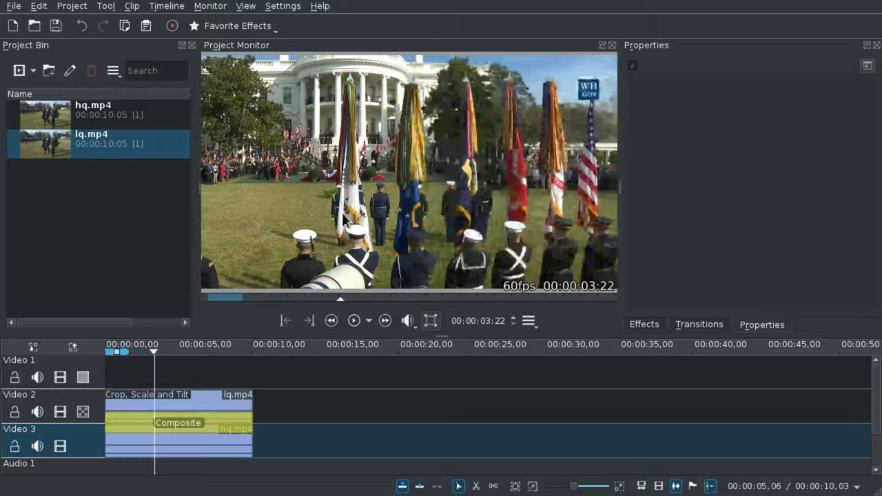
pyautogui.click(185, 409)
pyautogui.moveTo(740, 104); pyautogui.dragTo(585, 111)
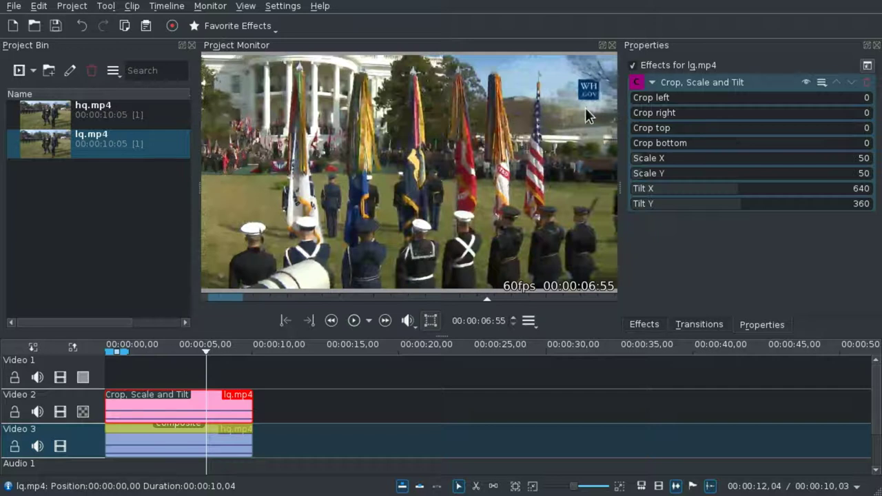
# Set Crop right to 640, play the split-screen preview from about 3 s, and begin raising Crop top
pyautogui.click(741, 115)
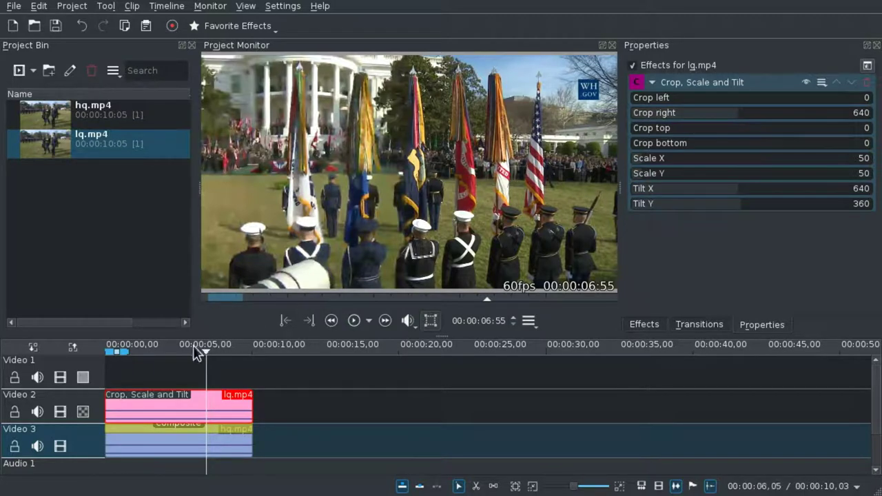
pyautogui.click(164, 345)
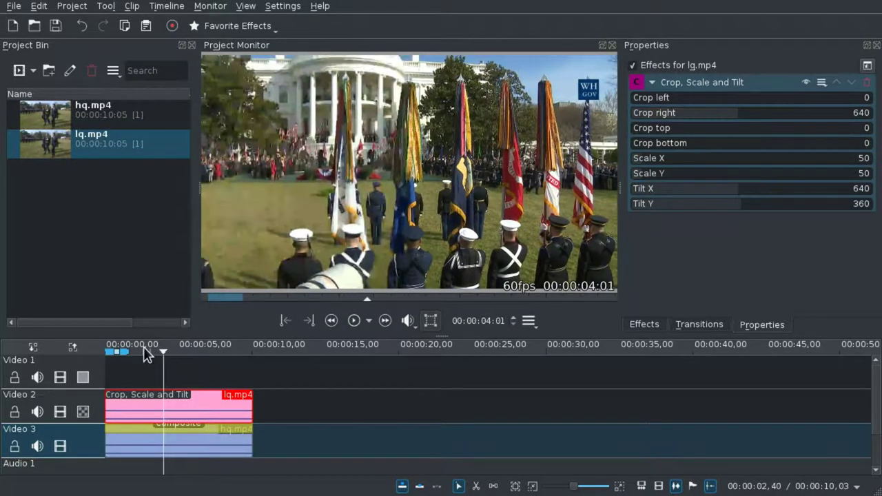
pyautogui.moveTo(137, 347); pyautogui.dragTo(105, 348)
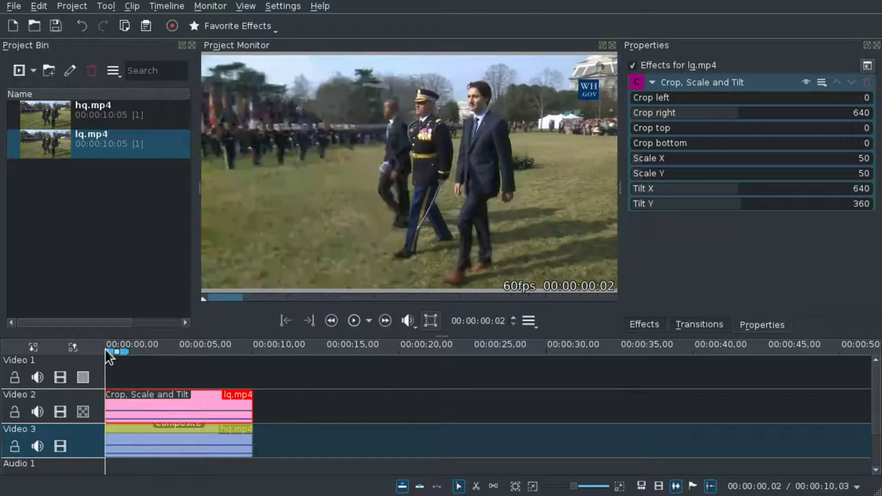
pyautogui.press('space')
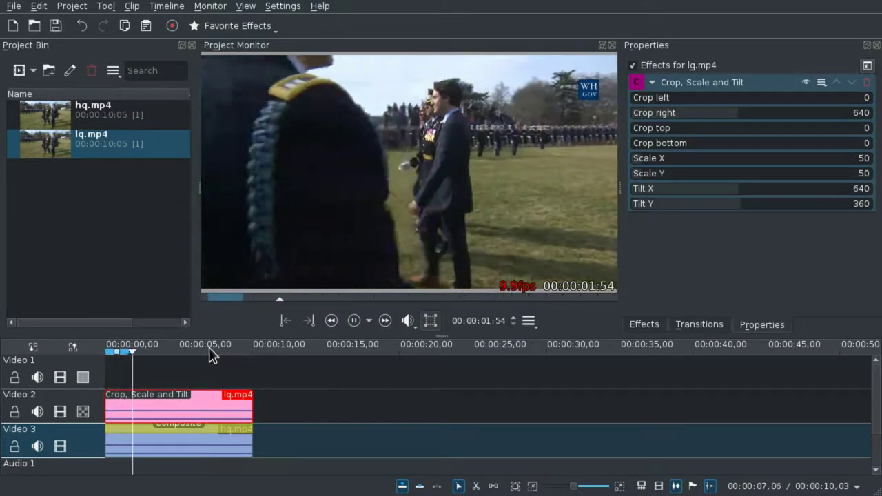
pyautogui.press('space')
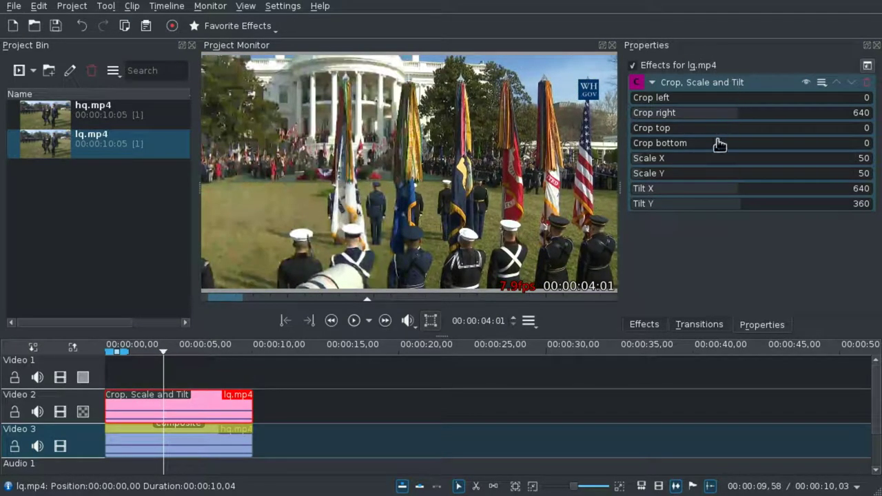
pyautogui.moveTo(736, 127); pyautogui.dragTo(743, 127)
# Enter Crop top 360, then check the result at about 6.5 and 8.3 seconds
pyautogui.click(861, 128)
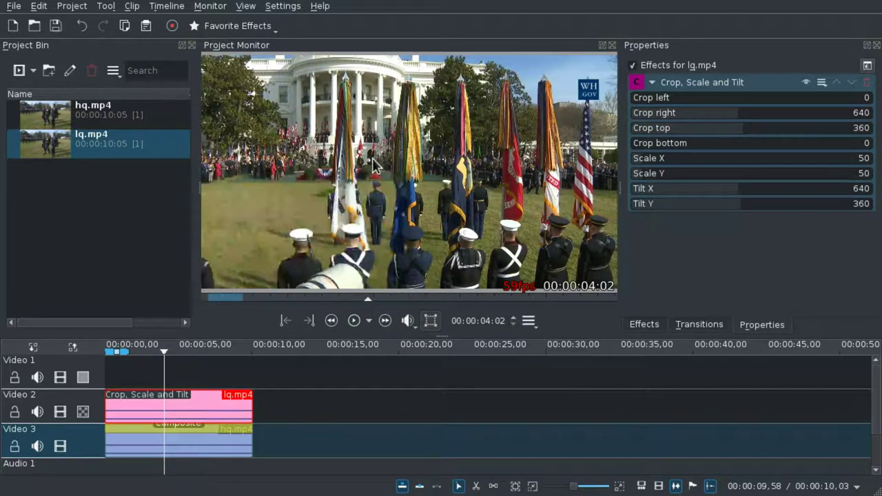
pyautogui.click(204, 344)
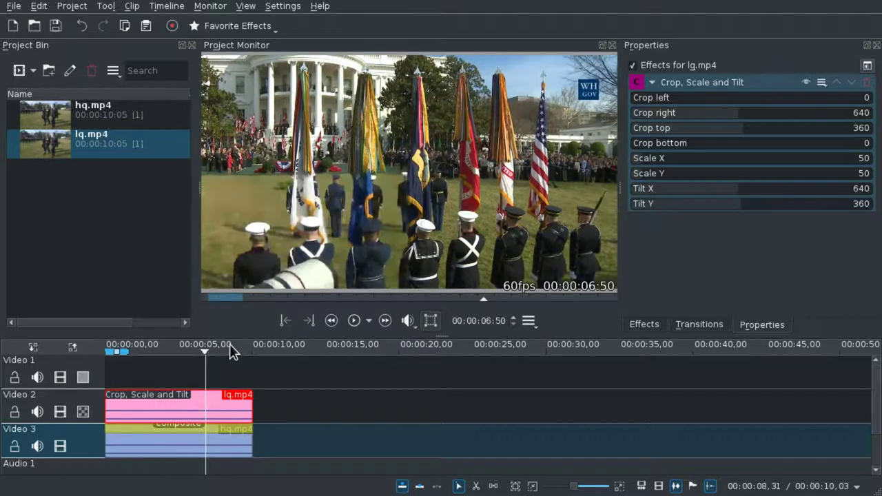
pyautogui.click(230, 344)
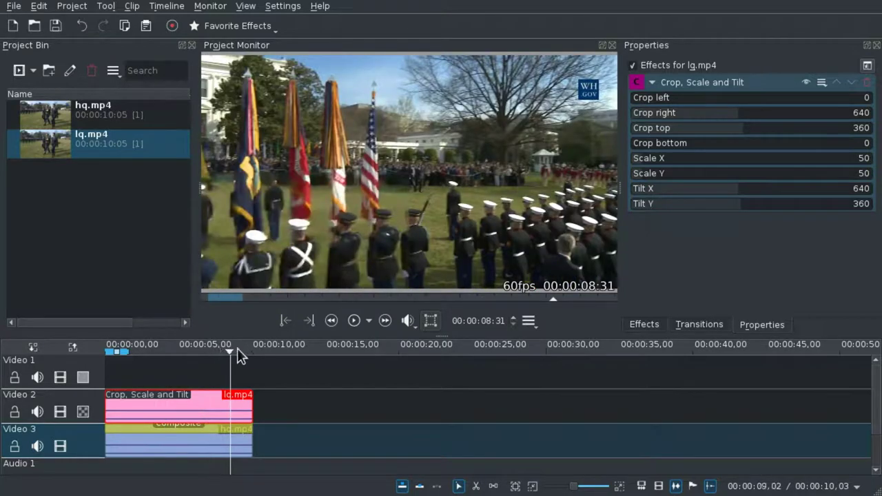